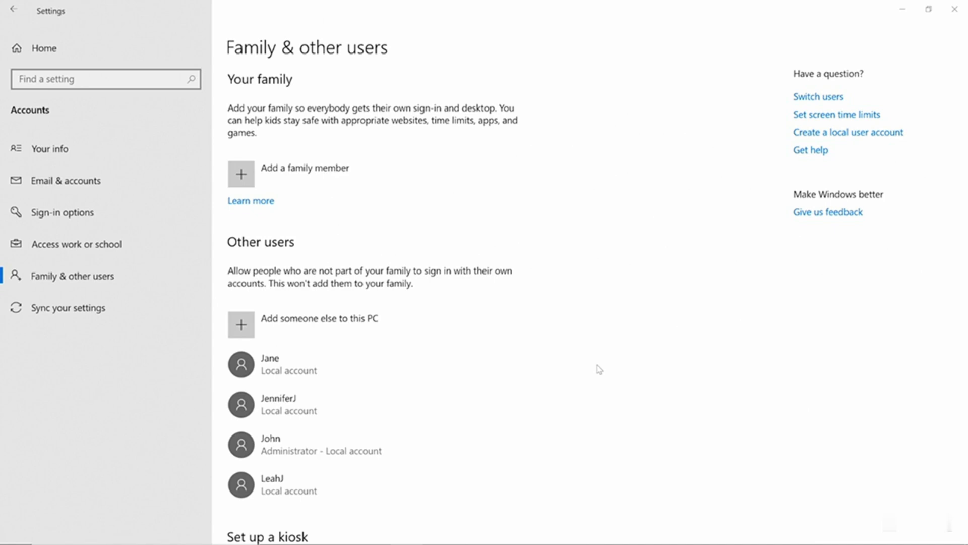
Step: Minimize the Settings window and switch to the already running Computer Management console
{"action": "left_click", "coordinate": [902, 10]}
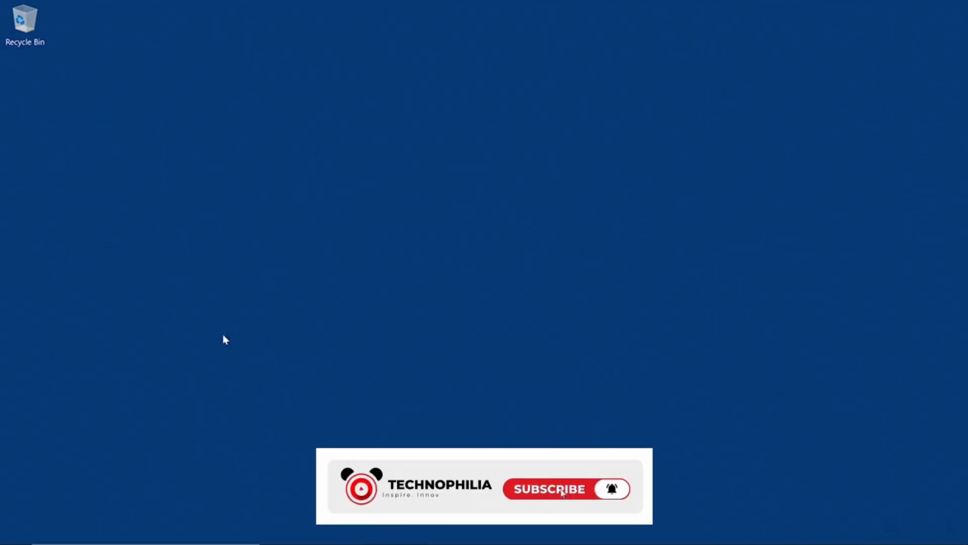
{"action": "right_click", "coordinate": [15, 531]}
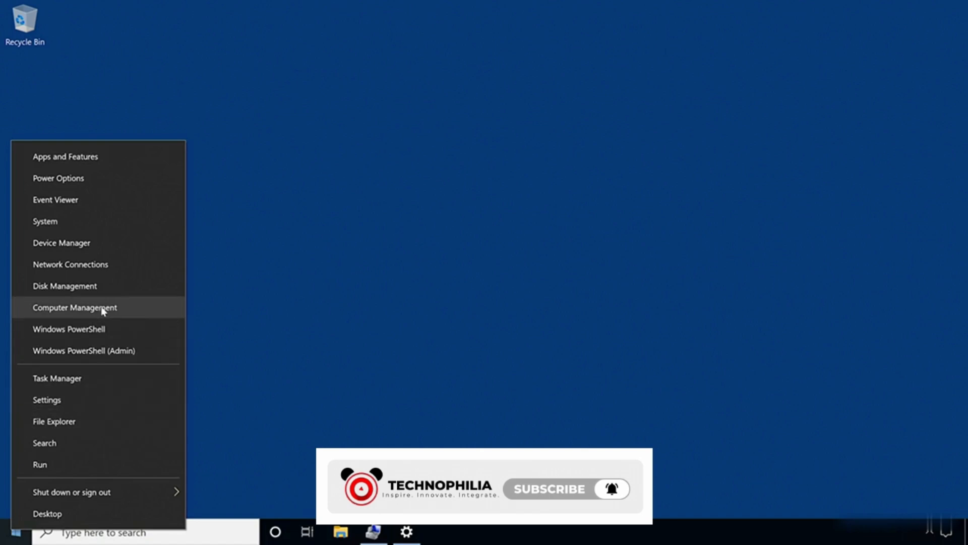
{"action": "left_click", "coordinate": [392, 300]}
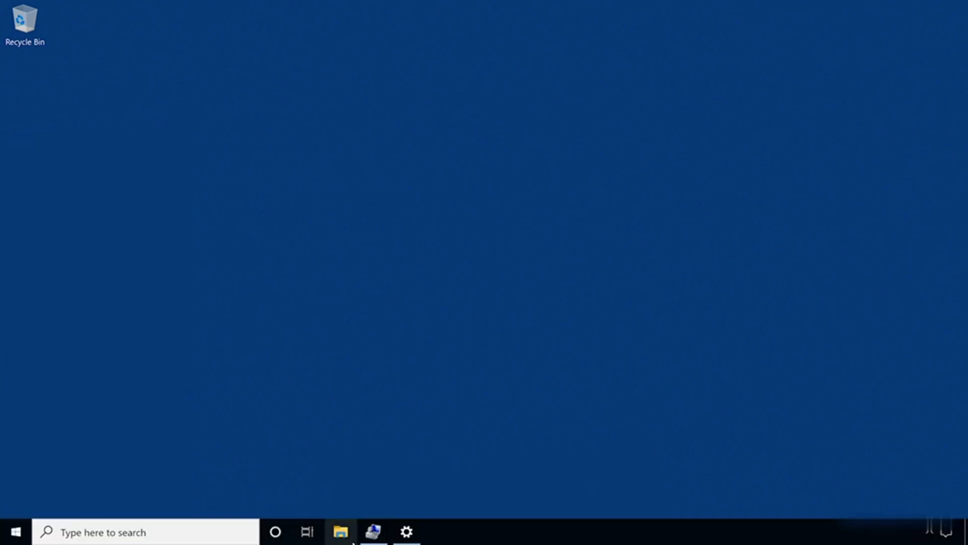
{"action": "left_click", "coordinate": [374, 532]}
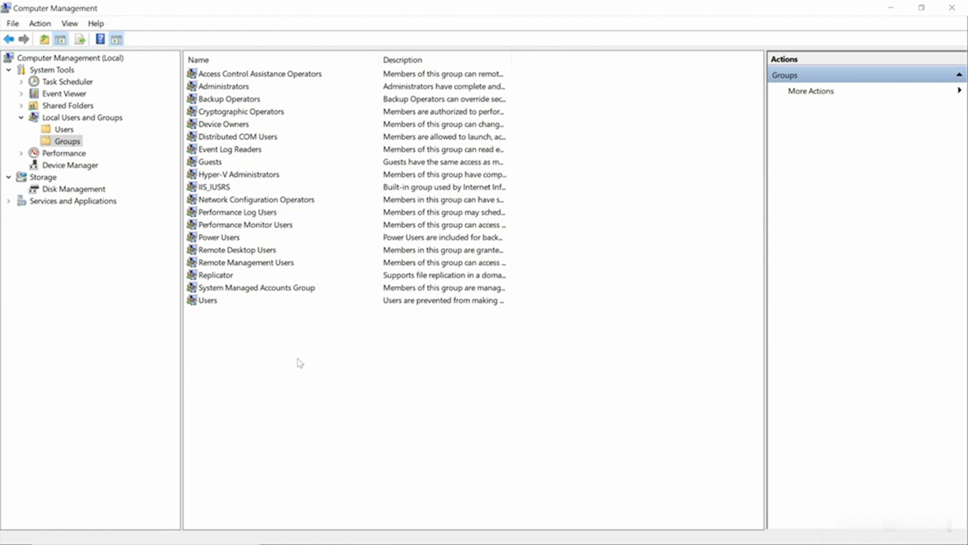
Step: Start a new local group named Accountants with the description AccountingDept
{"action": "right_click", "coordinate": [372, 364]}
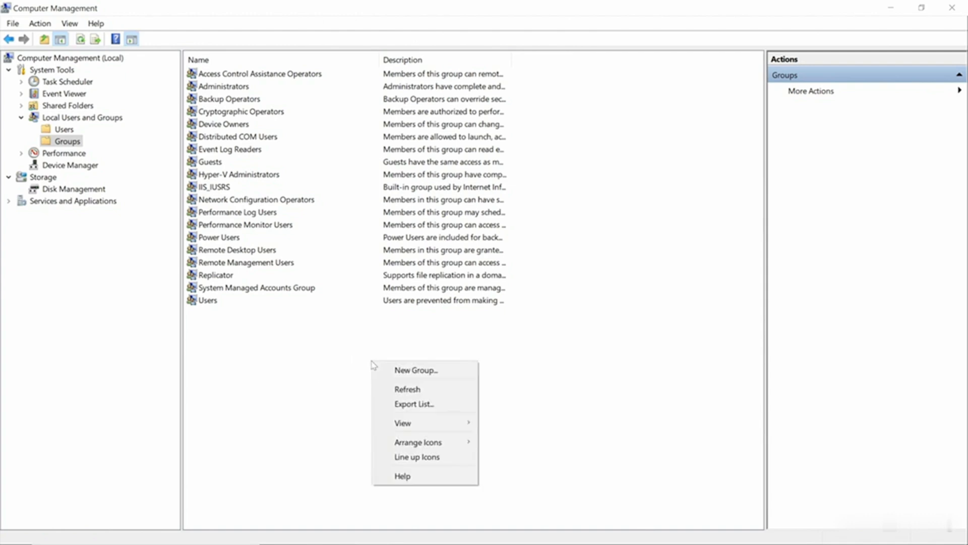
{"action": "left_click", "coordinate": [385, 371]}
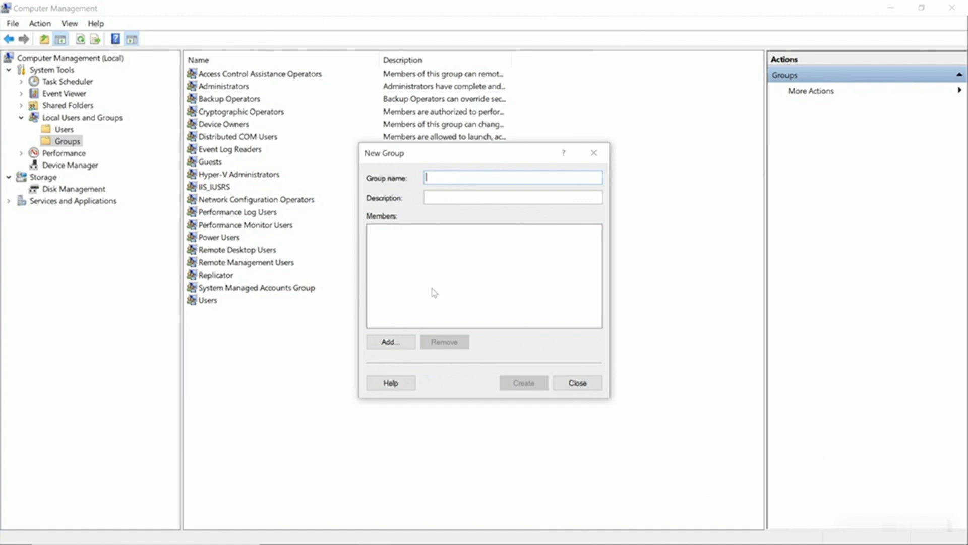
{"action": "type", "text": "Accountants"}
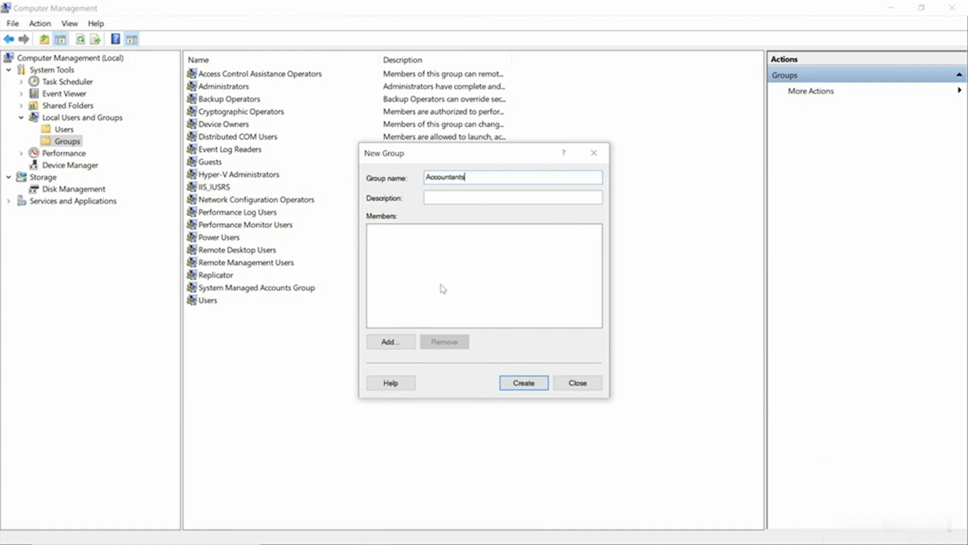
{"action": "left_click", "coordinate": [484, 197]}
{"action": "type", "text": "AdcountingDept"}
Step: Add the administrator's local user account as a member of the Accountants group and create the group
{"action": "left_click", "coordinate": [395, 341]}
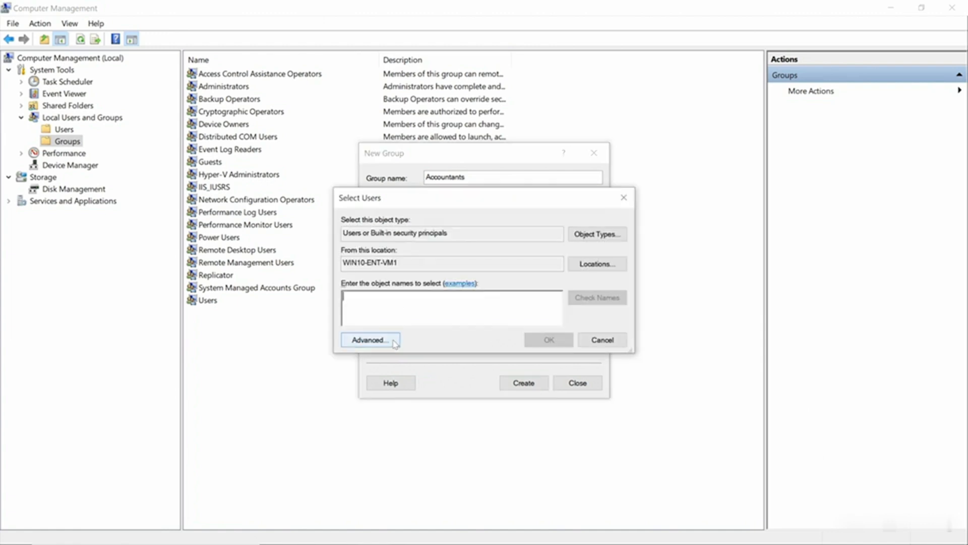
{"action": "type", "text": "John"}
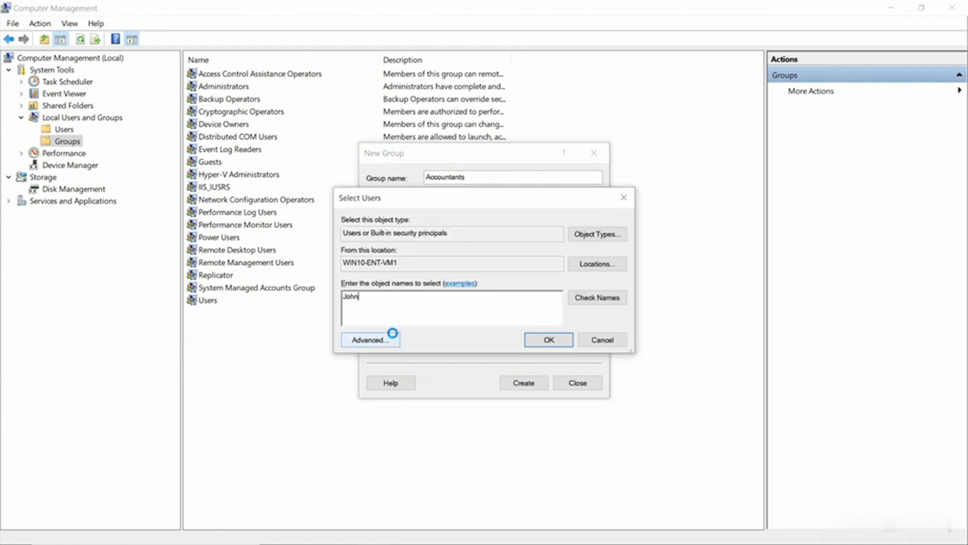
{"action": "key", "text": "Return"}
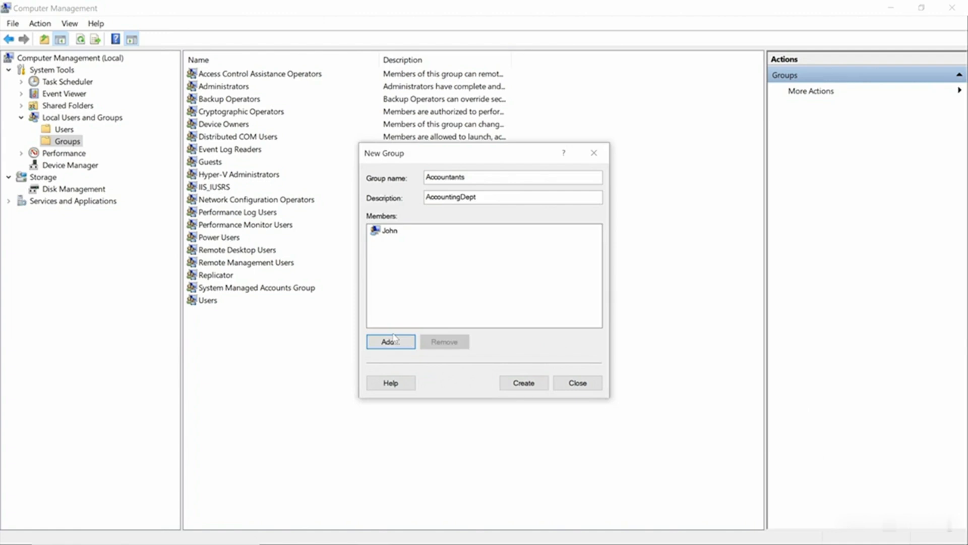
{"action": "left_click", "coordinate": [524, 383]}
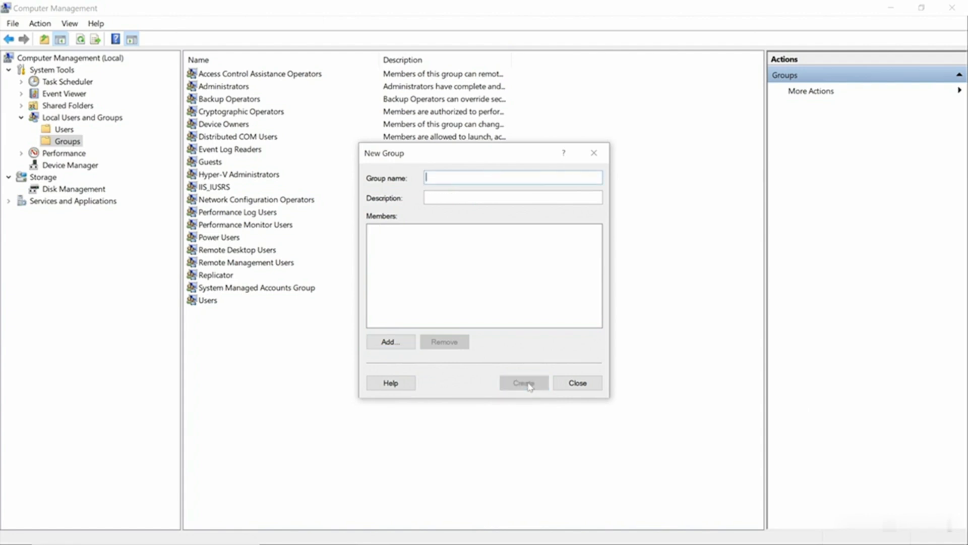
Step: Define a second new group named Inventory with the description InventoryDept
{"action": "type", "text": "Inventory"}
{"action": "left_click", "coordinate": [506, 197]}
{"action": "type", "text": "InventoryDept"}
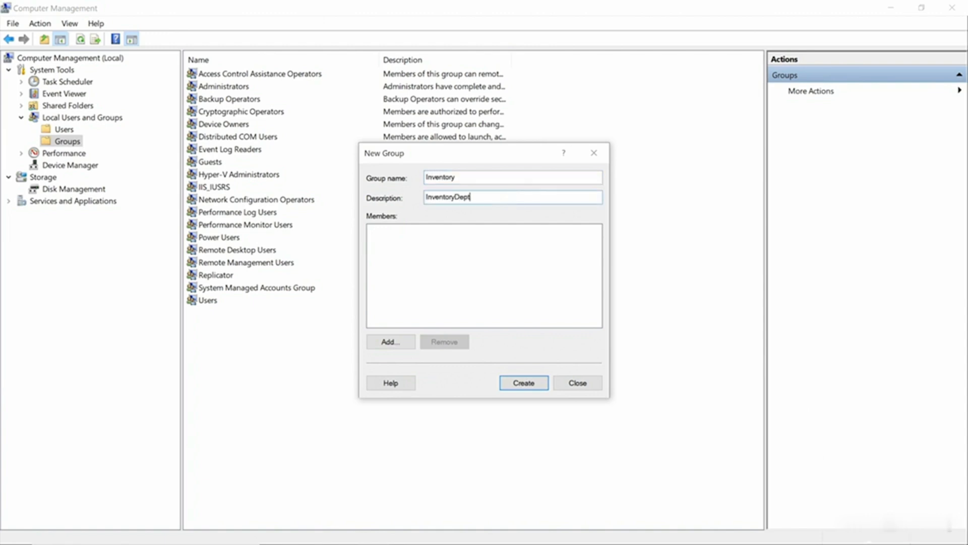
Step: Add the first-listed standard local user as a member of the Inventory group, create the group and close the New Group dialog
{"action": "left_click", "coordinate": [394, 342]}
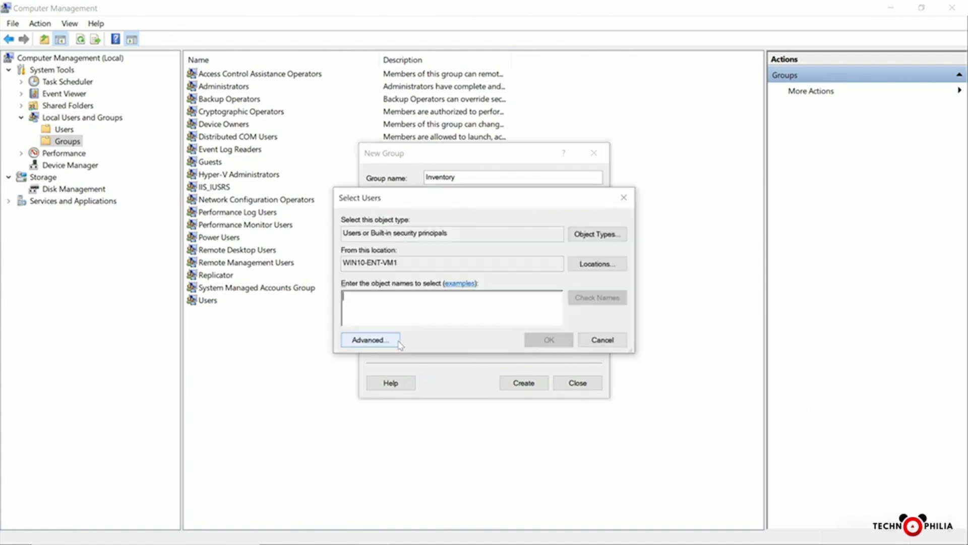
{"action": "type", "text": "Jane"}
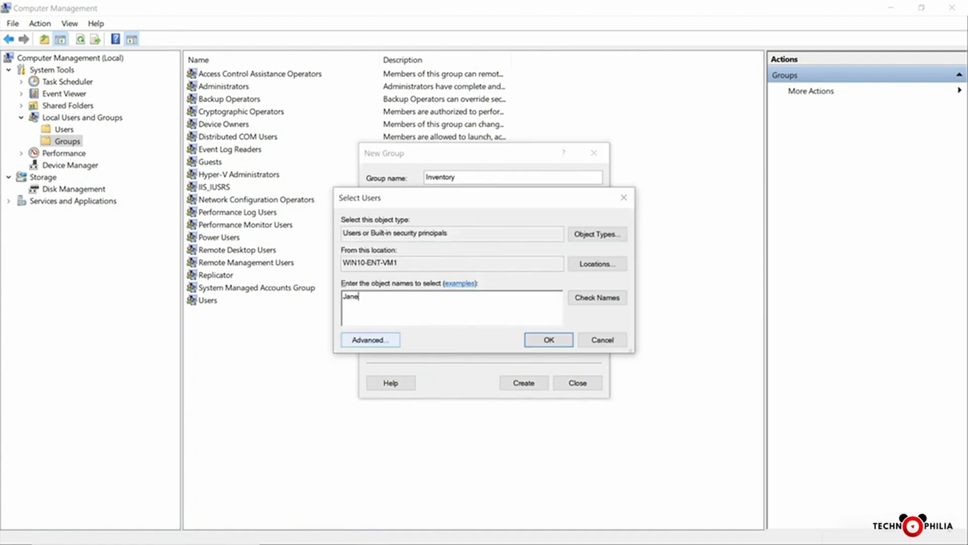
{"action": "key", "text": "Return"}
{"action": "left_click", "coordinate": [522, 382]}
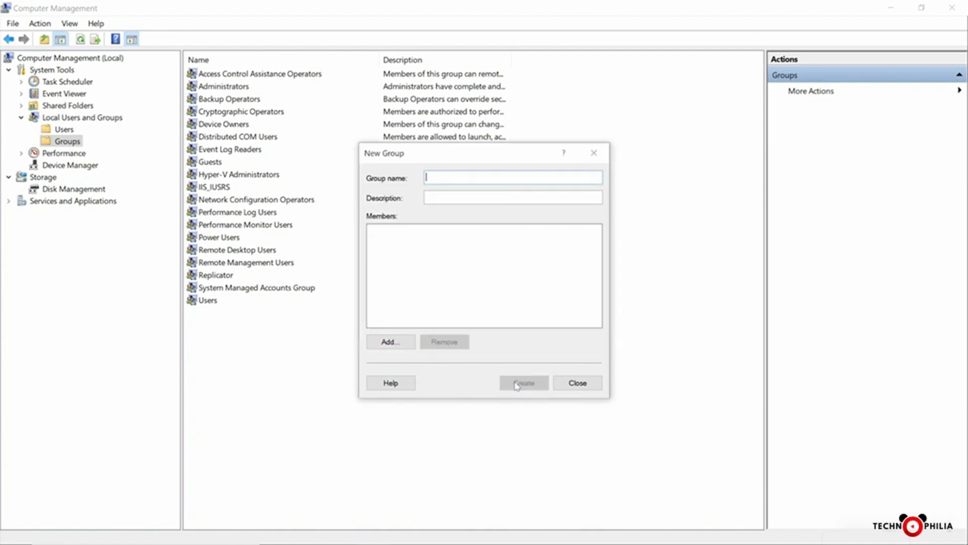
{"action": "left_click", "coordinate": [574, 381]}
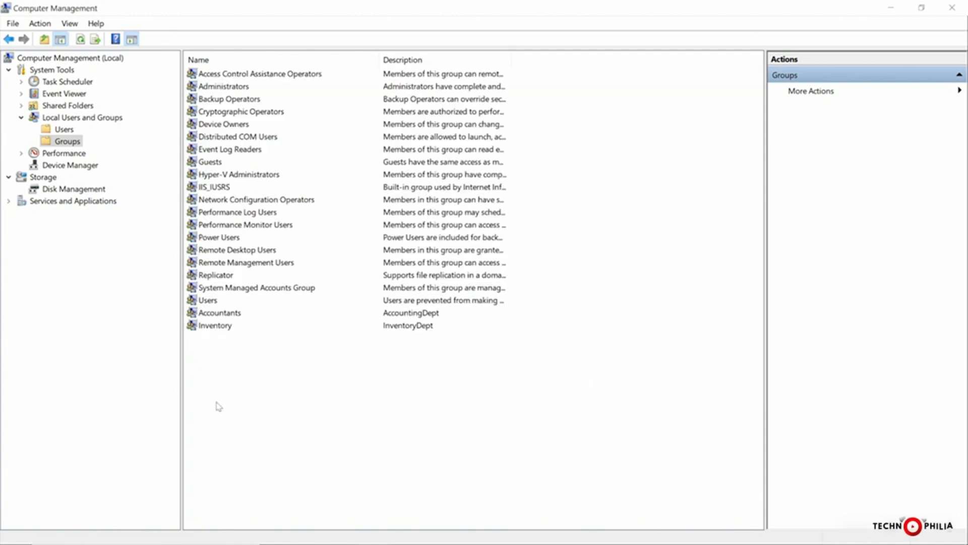
{"action": "left_click", "coordinate": [222, 316]}
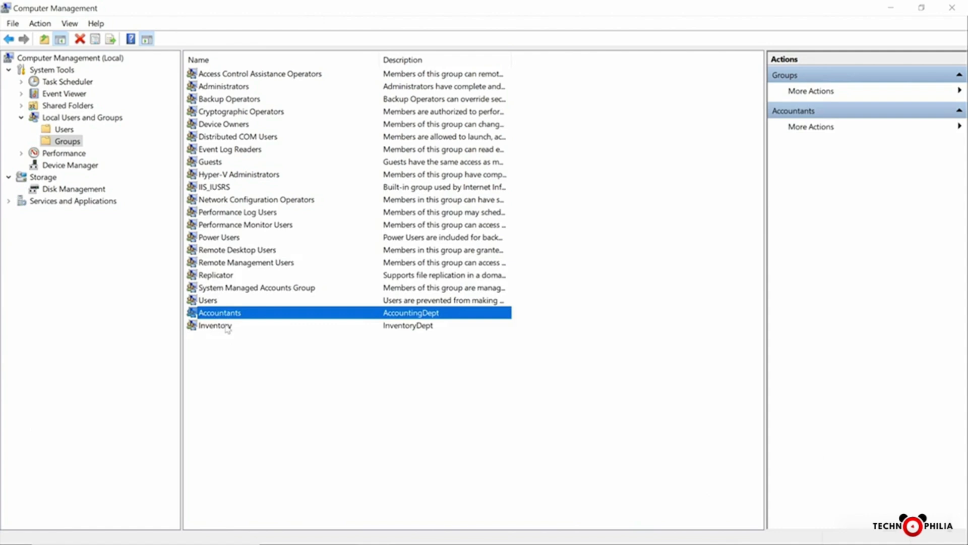
{"action": "left_click", "coordinate": [226, 329]}
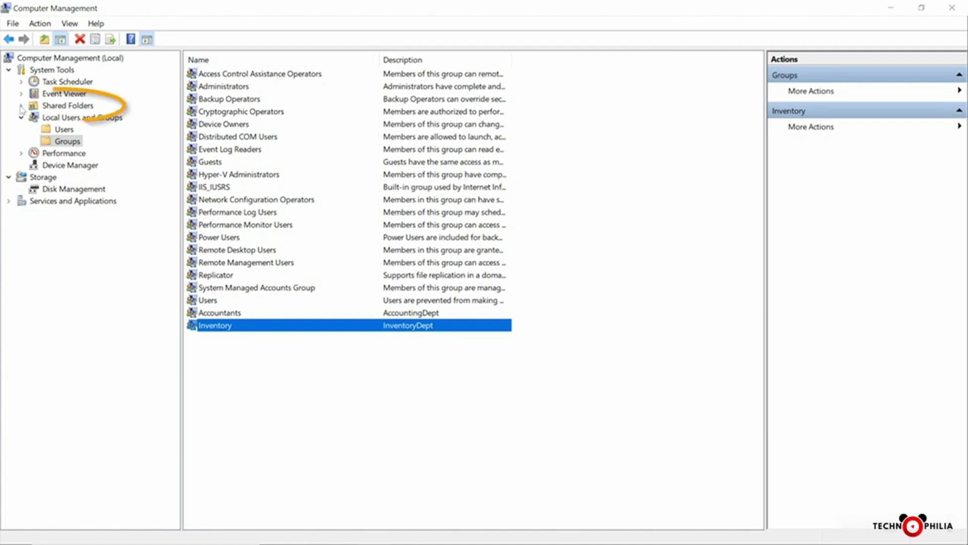
Step: Start creating a new share under Shared Folders and proceed to the wizard's folder path page
{"action": "left_click", "coordinate": [21, 105]}
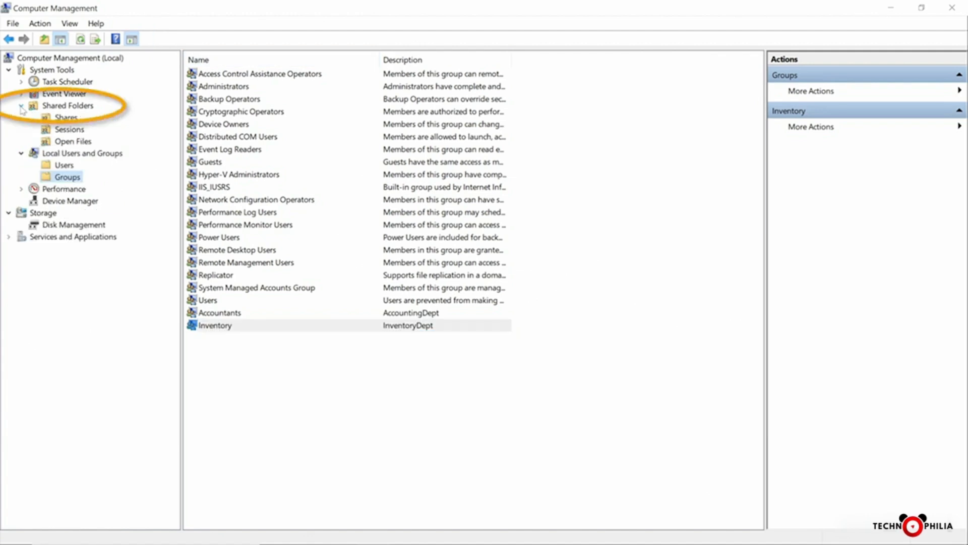
{"action": "left_click", "coordinate": [66, 117]}
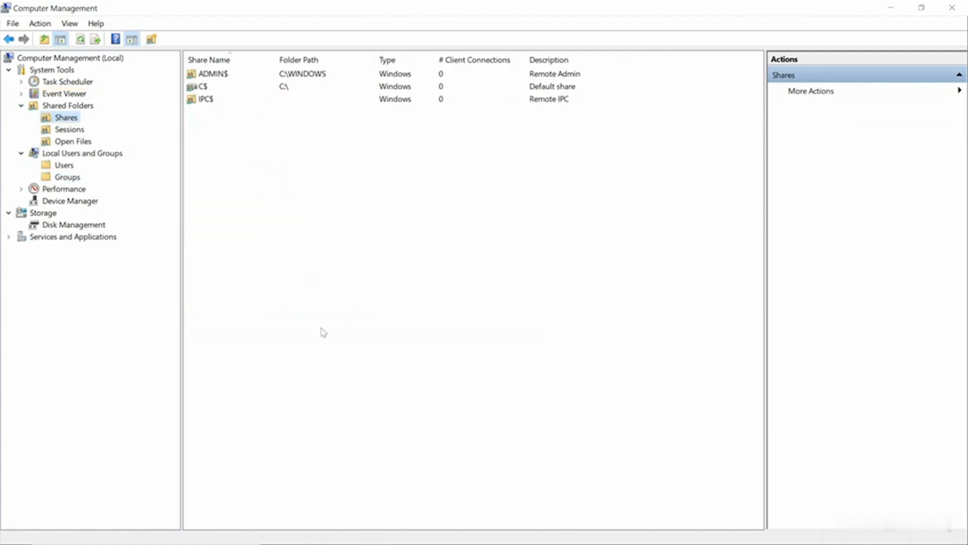
{"action": "right_click", "coordinate": [375, 172]}
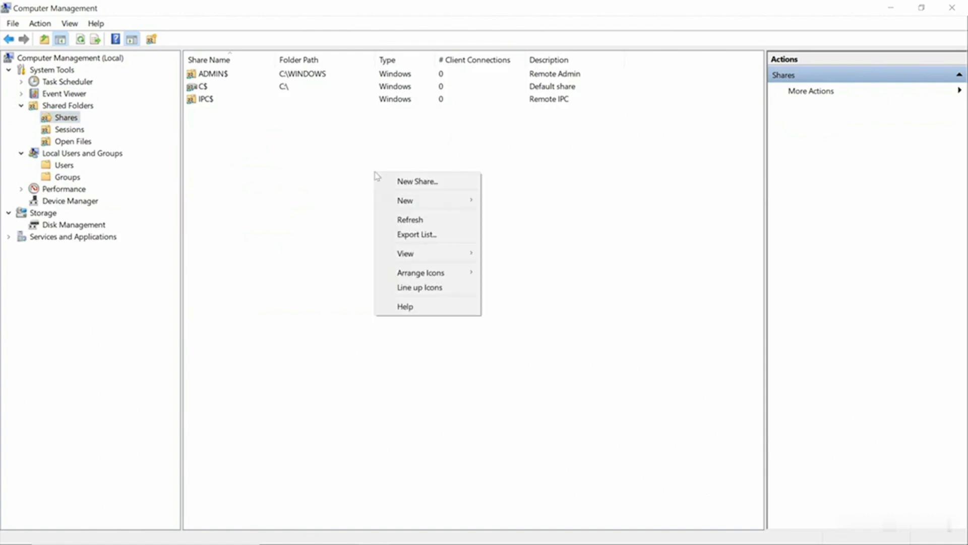
{"action": "left_click", "coordinate": [411, 183]}
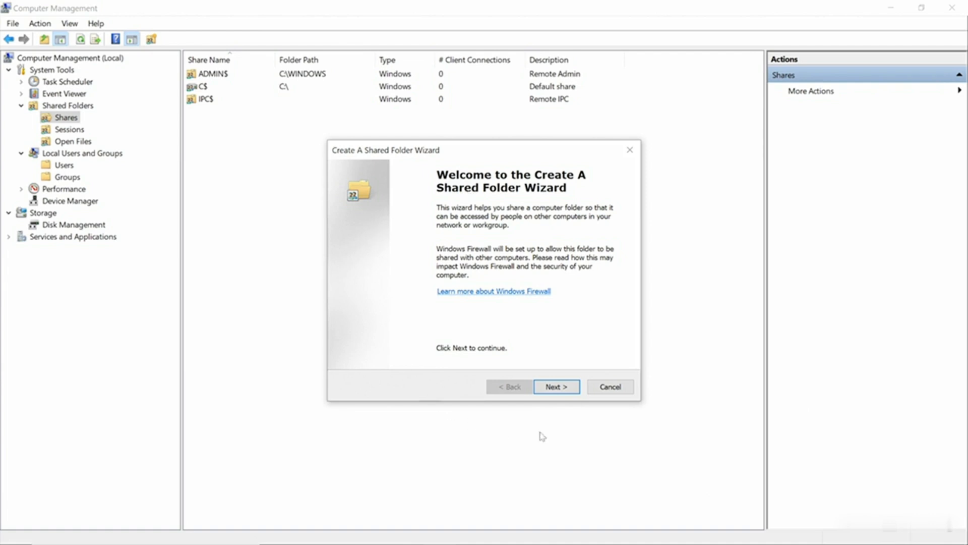
{"action": "left_click", "coordinate": [562, 391]}
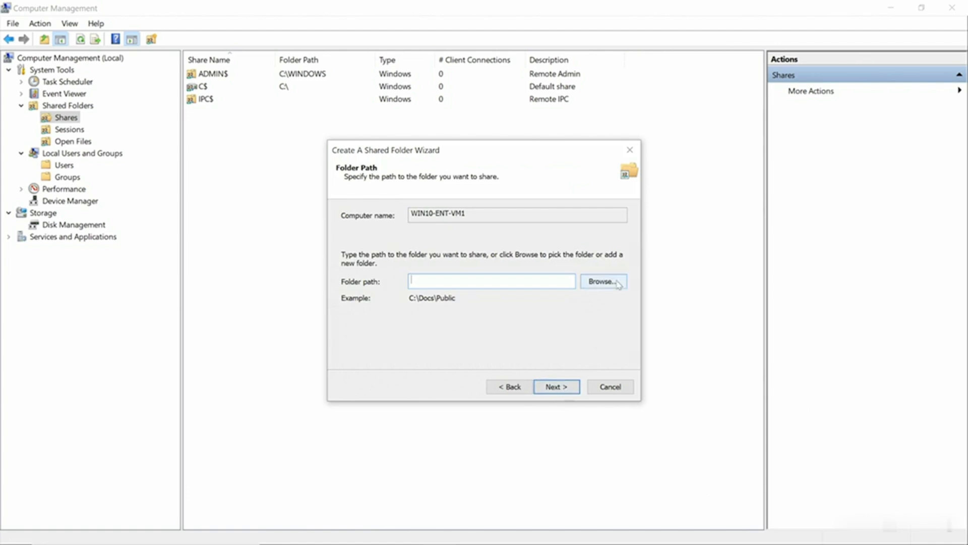
Step: Choose the Public Documents folder, C:\Users\Public\Documents, as the folder to share and continue to the share's name settings
{"action": "left_click", "coordinate": [603, 282]}
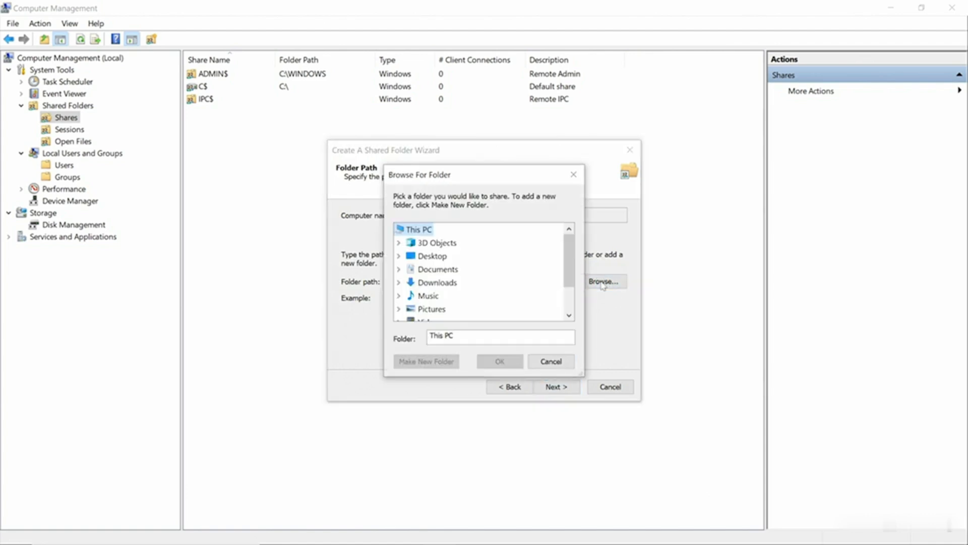
{"action": "left_click_drag", "start_coordinate": [567, 254], "coordinate": [566, 280]}
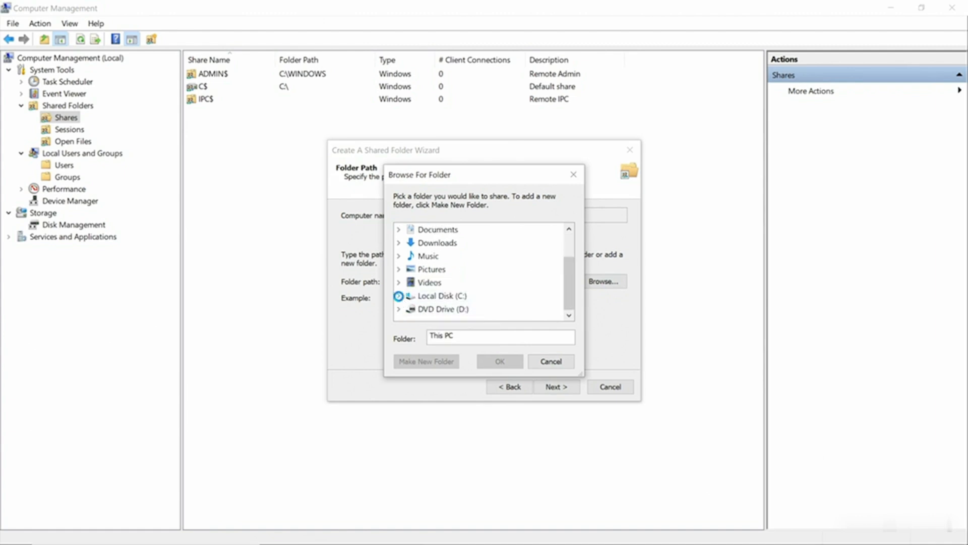
{"action": "left_click", "coordinate": [399, 296]}
{"action": "left_click_drag", "start_coordinate": [569, 284], "coordinate": [570, 296]}
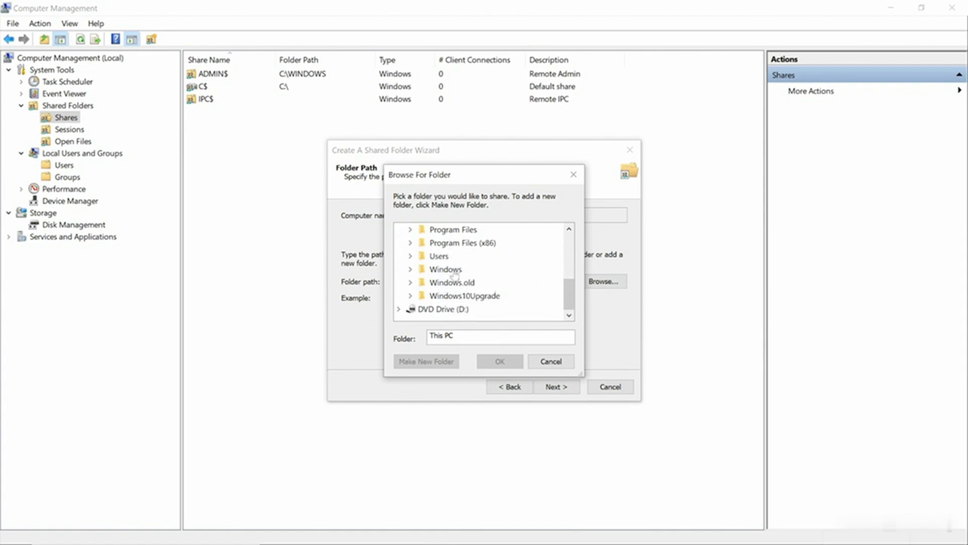
{"action": "left_click", "coordinate": [410, 256]}
{"action": "left_click", "coordinate": [422, 283]}
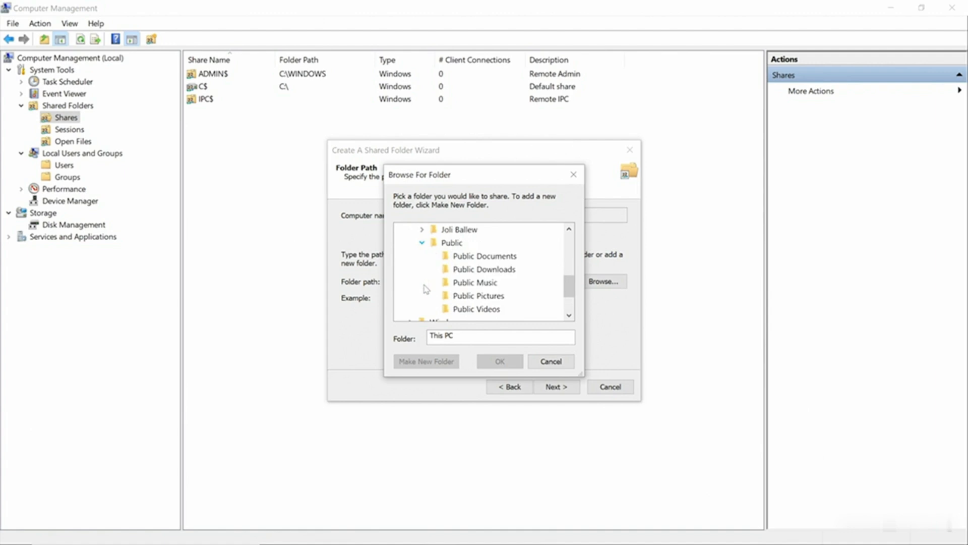
{"action": "left_click", "coordinate": [483, 258]}
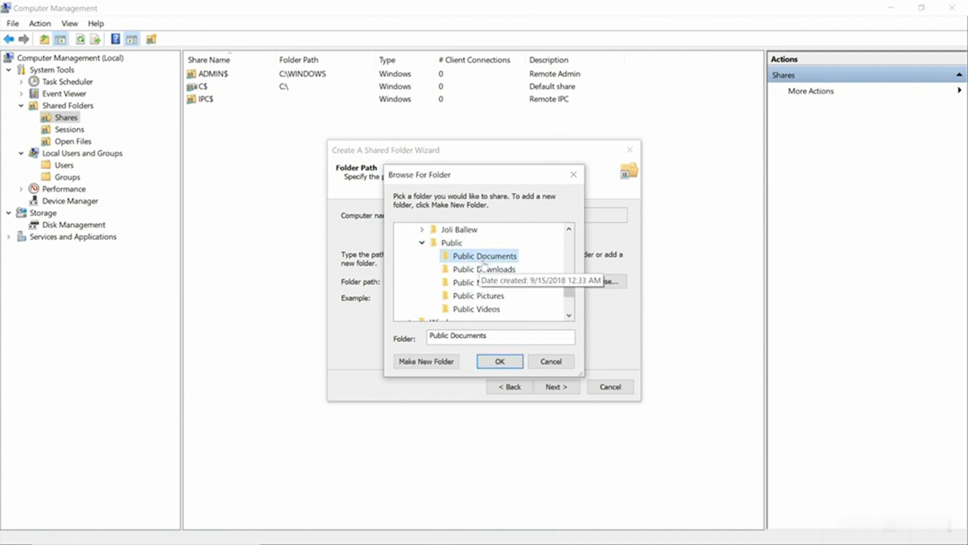
{"action": "left_click", "coordinate": [496, 361]}
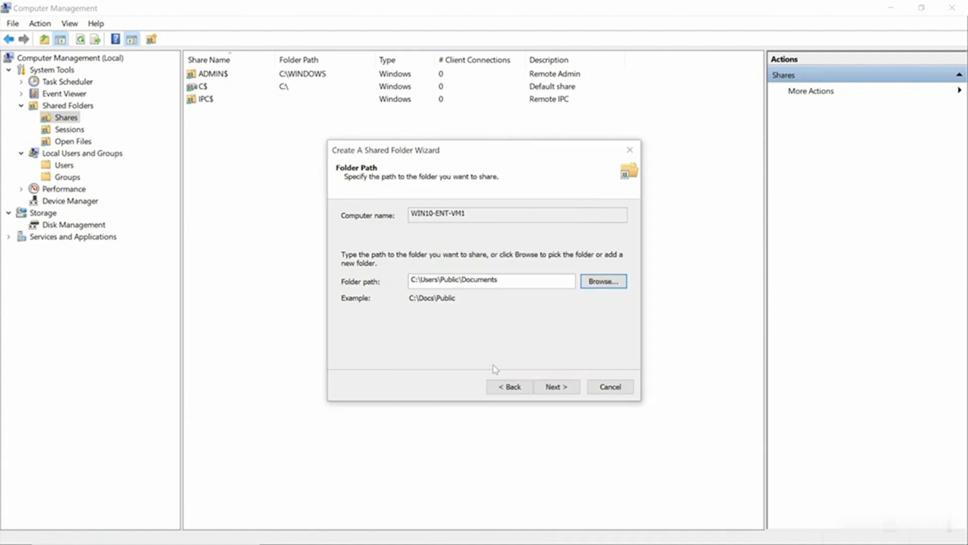
{"action": "left_click", "coordinate": [557, 387]}
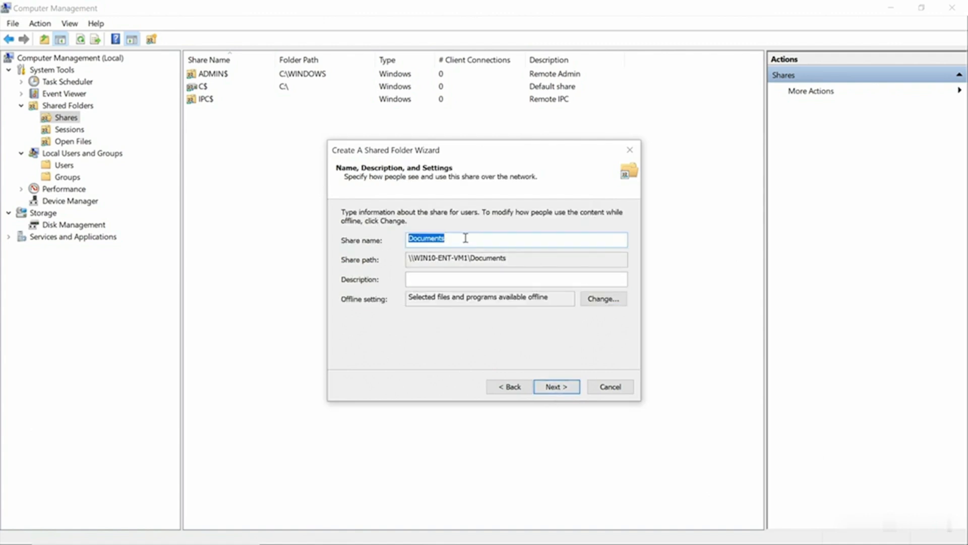
Step: Name the share TaxInformation, give it the description TaxInfo and continue to the permissions page
{"action": "type", "text": "TaxInformation"}
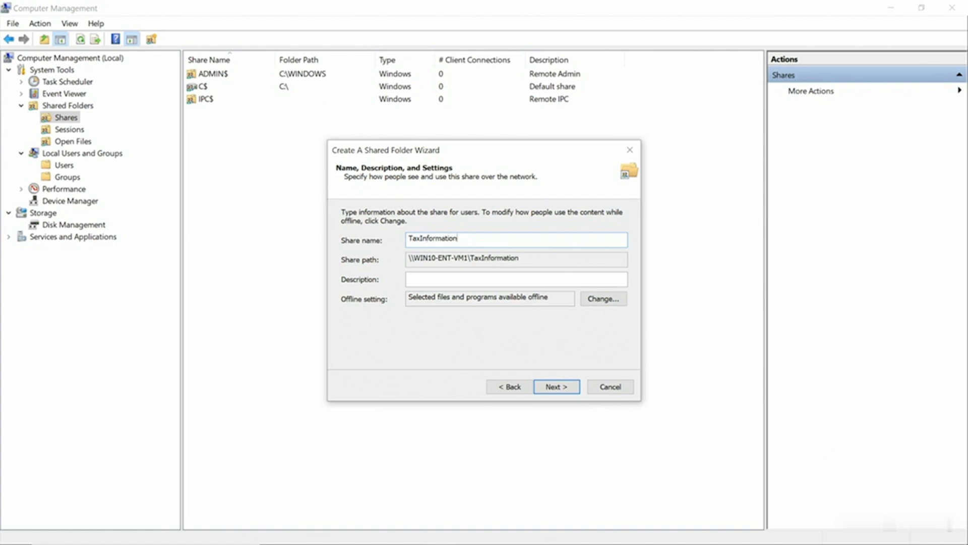
{"action": "left_click", "coordinate": [483, 280]}
{"action": "type", "text": "TaxInfo"}
{"action": "left_click", "coordinate": [556, 387]}
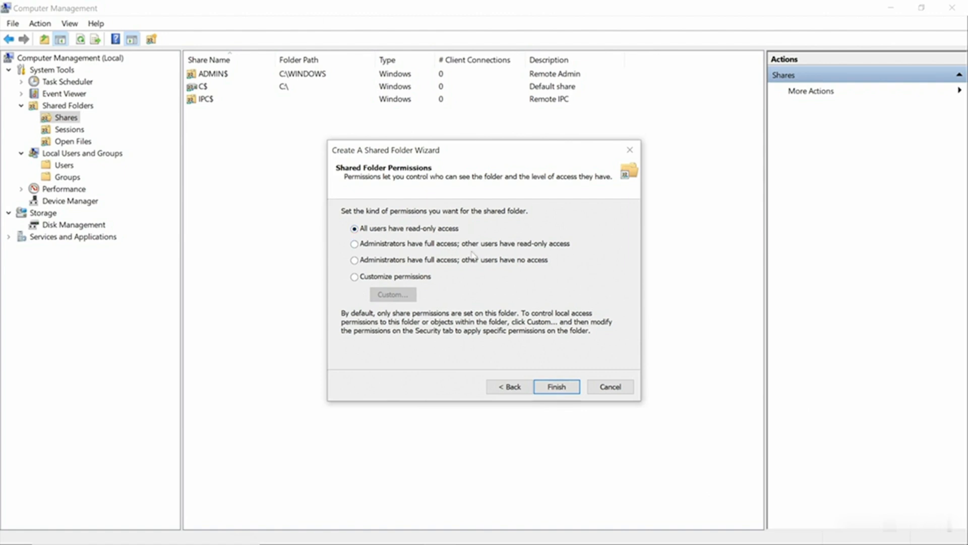
Step: Choose customized permissions for the shared folder and open the Customize Permissions dialog, moving it clear of the wizard
{"action": "left_click", "coordinate": [354, 261]}
{"action": "left_click", "coordinate": [354, 277]}
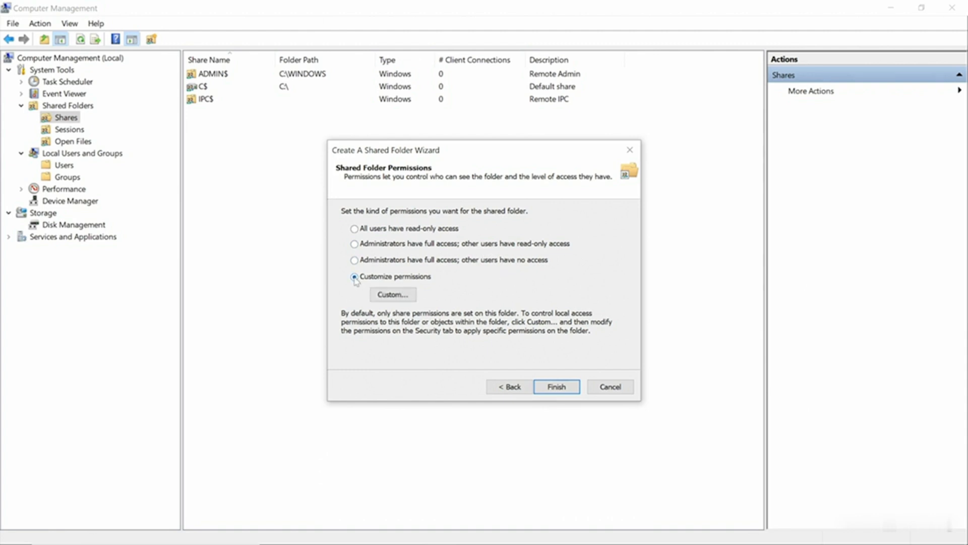
{"action": "left_click", "coordinate": [395, 296]}
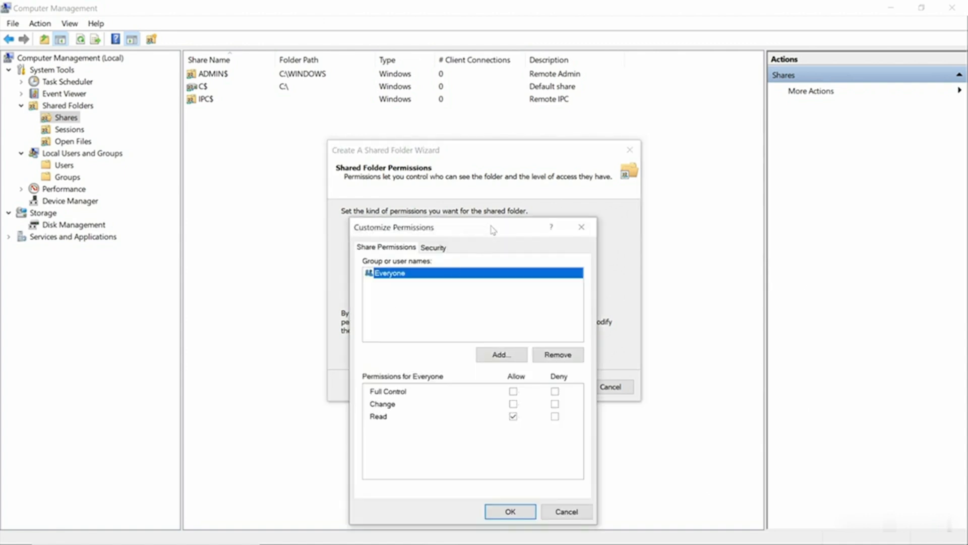
{"action": "left_click_drag", "start_coordinate": [493, 225], "coordinate": [647, 100]}
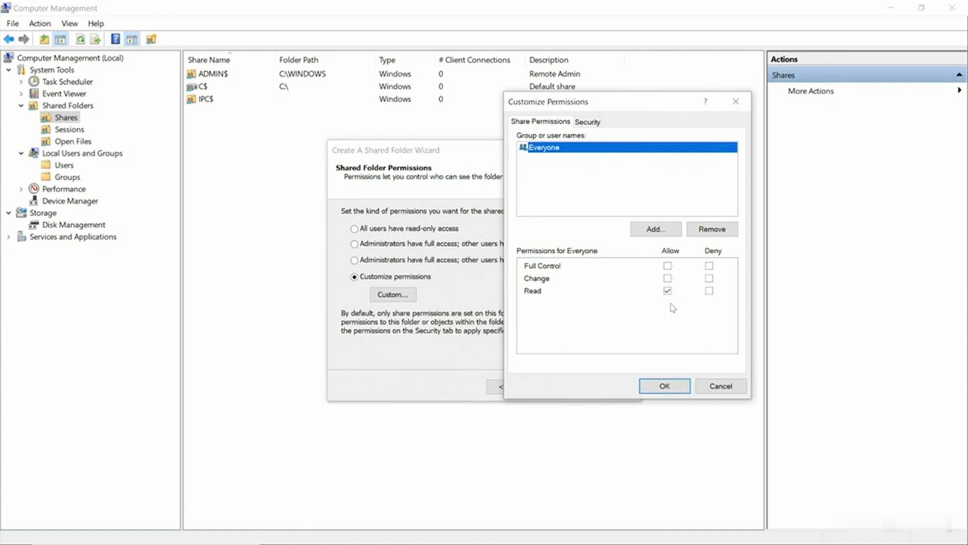
Step: Remove Everyone from the share permissions and add the Accountants group in its place
{"action": "left_click", "coordinate": [711, 231]}
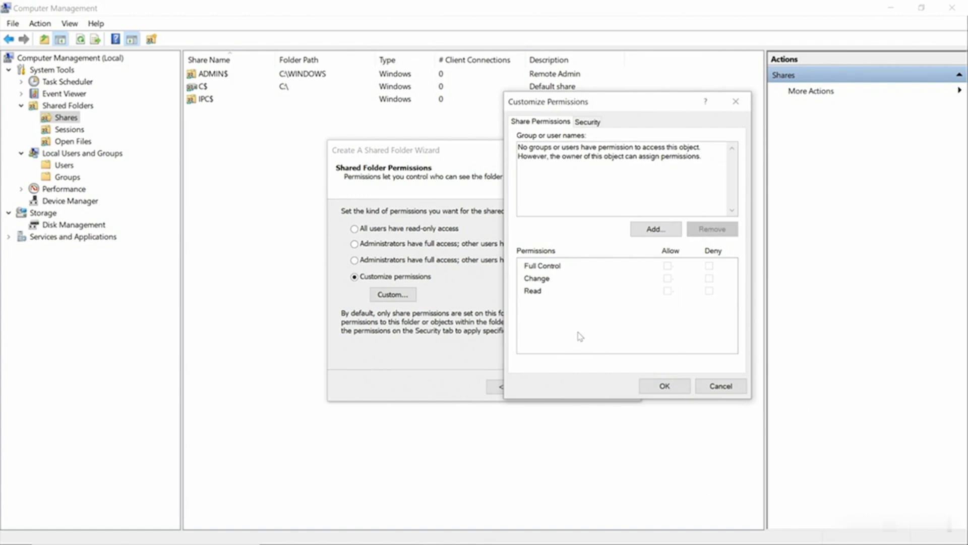
{"action": "left_click", "coordinate": [655, 229]}
{"action": "type", "text": "Accountants"}
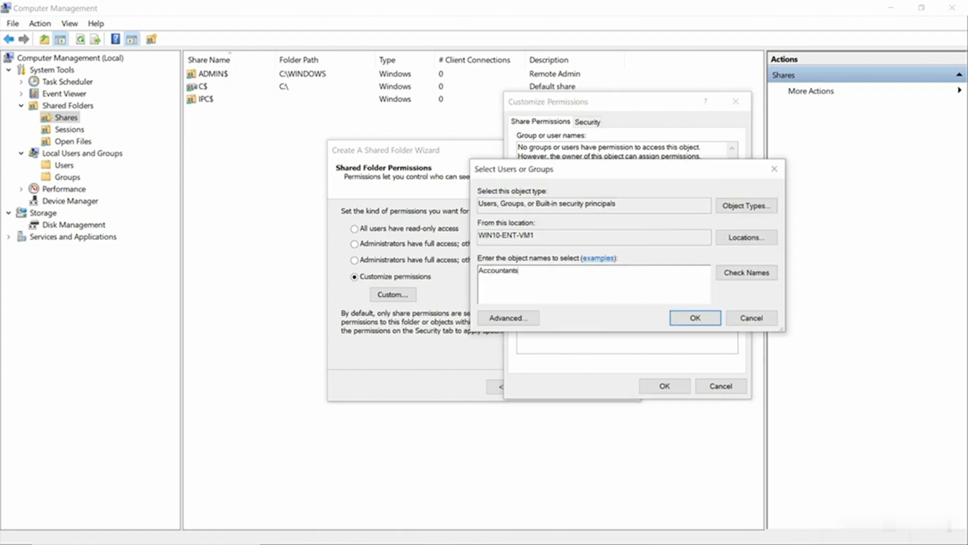
{"action": "key", "text": "Return"}
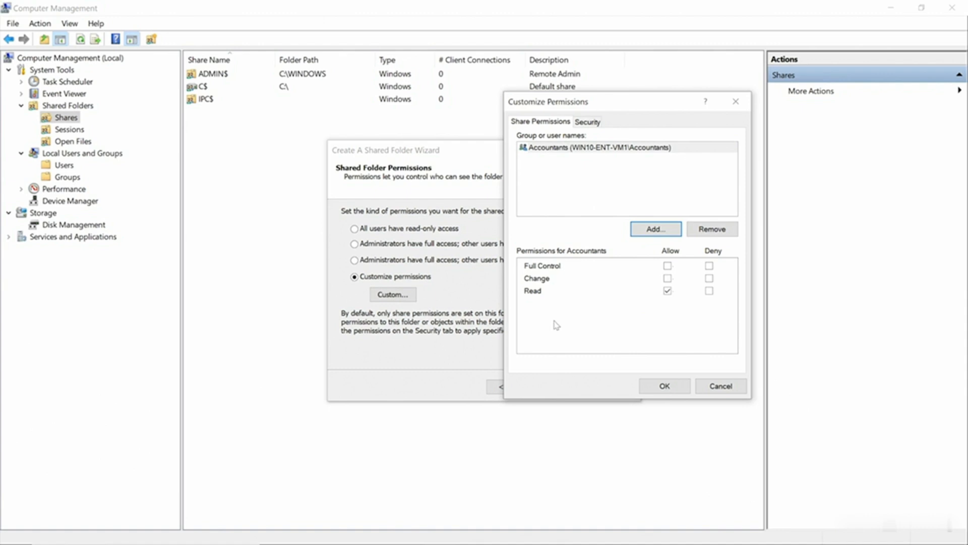
Step: Add the Accountants group to the Public Documents folder's security permissions
{"action": "left_click", "coordinate": [588, 123]}
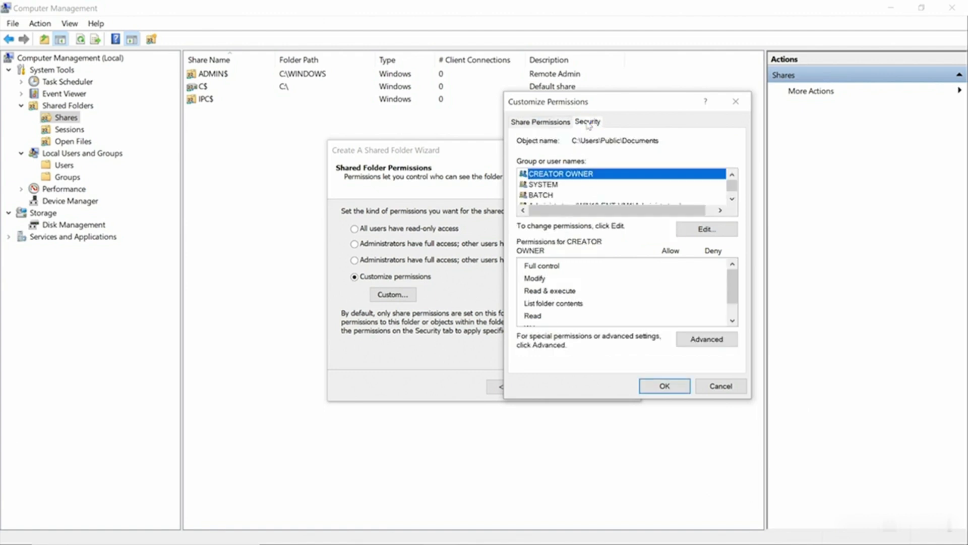
{"action": "left_click", "coordinate": [731, 199]}
{"action": "left_click", "coordinate": [731, 199]}
{"action": "left_click", "coordinate": [731, 199]}
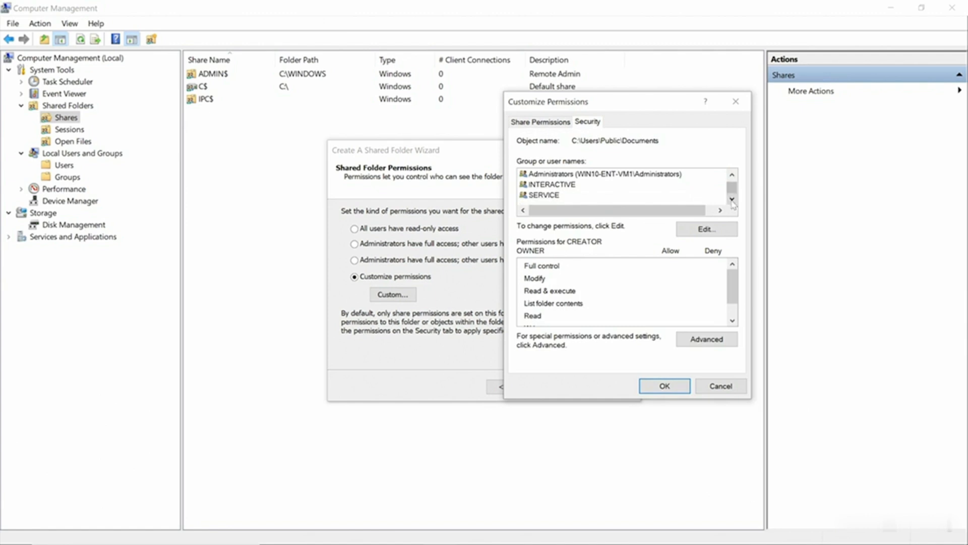
{"action": "left_click", "coordinate": [732, 174]}
{"action": "left_click", "coordinate": [732, 174]}
{"action": "left_click", "coordinate": [710, 230]}
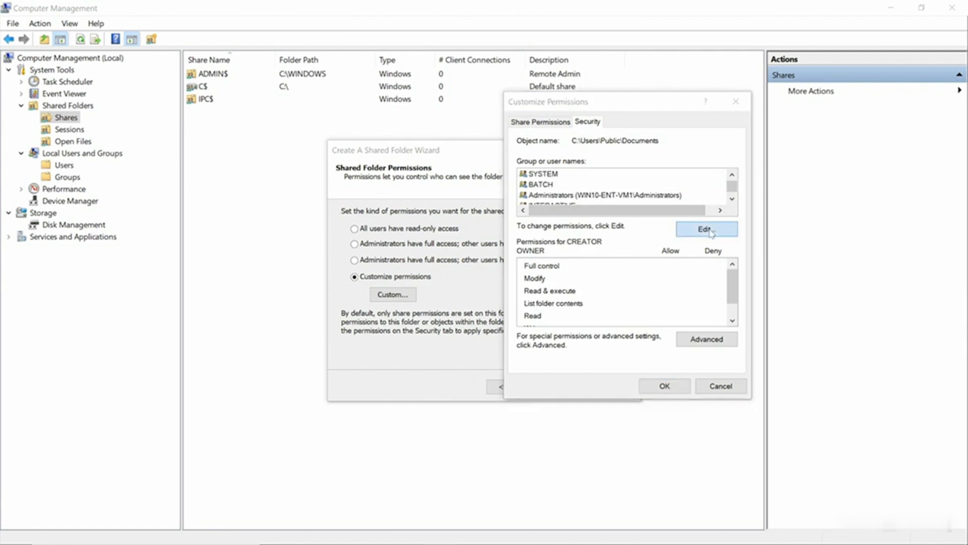
{"action": "left_click", "coordinate": [683, 303]}
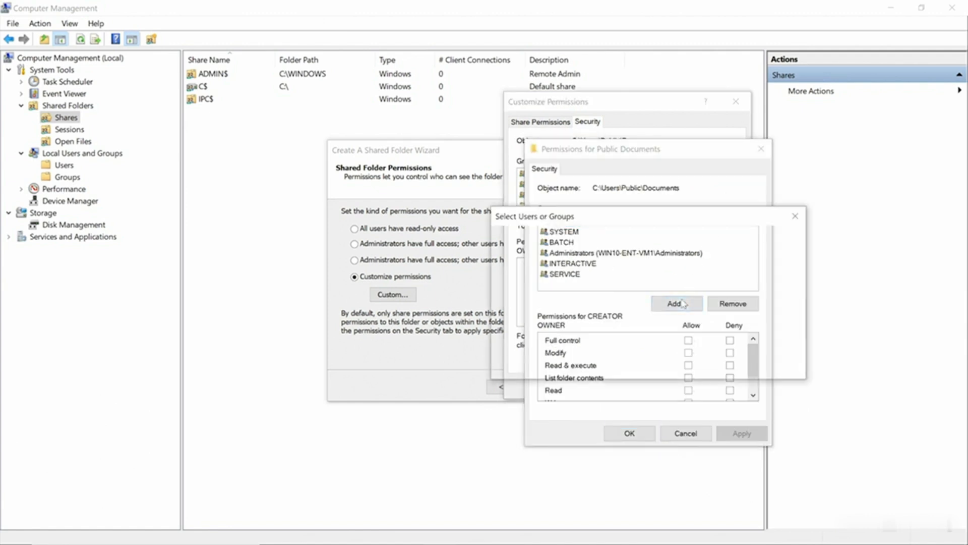
{"action": "type", "text": "Accountant"}
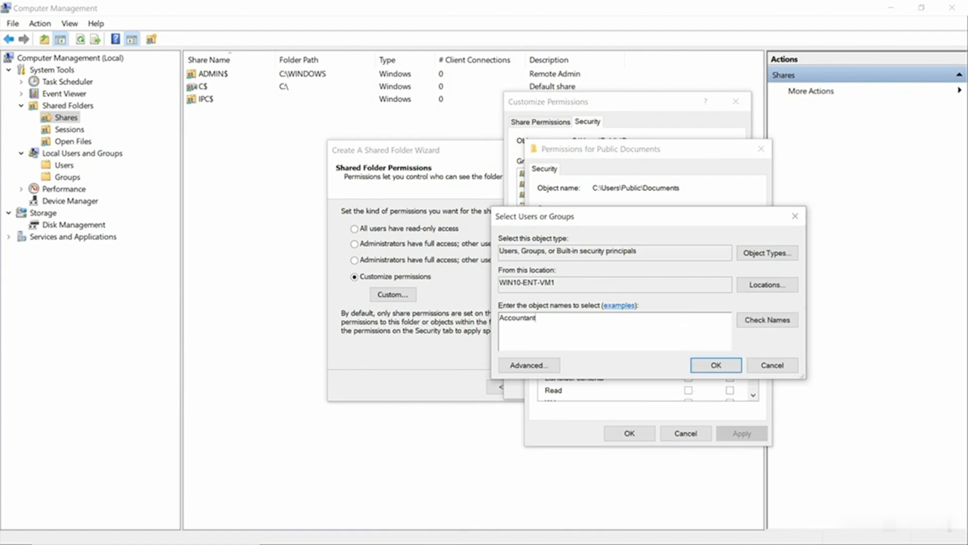
{"action": "key", "text": "Return"}
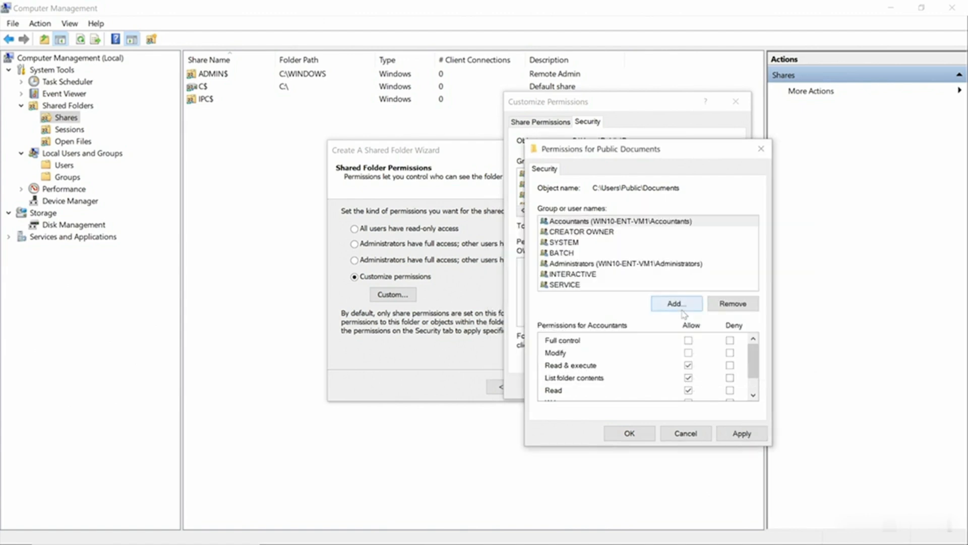
Step: Allow the Accountants group Modify access to the Public Documents folder and confirm its security permissions
{"action": "left_click", "coordinate": [652, 222]}
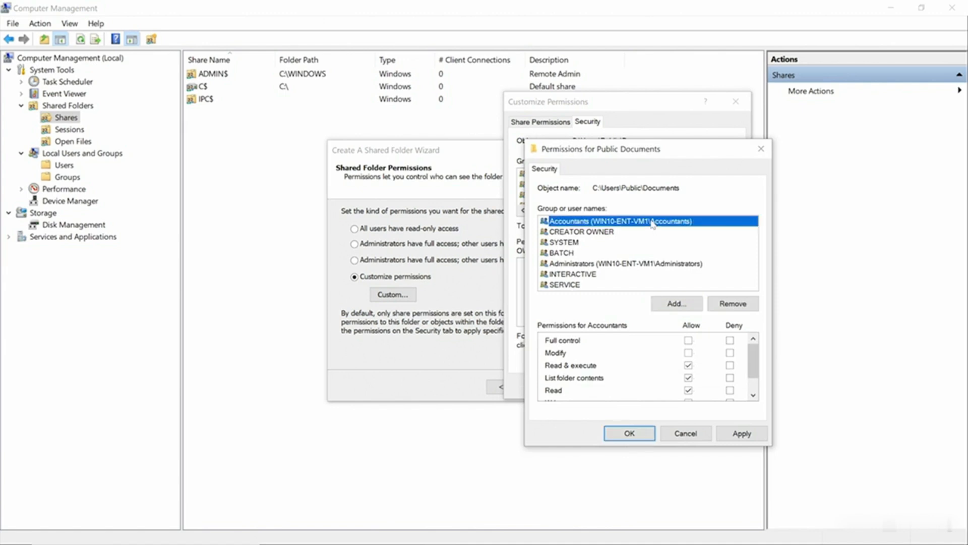
{"action": "left_click", "coordinate": [688, 352]}
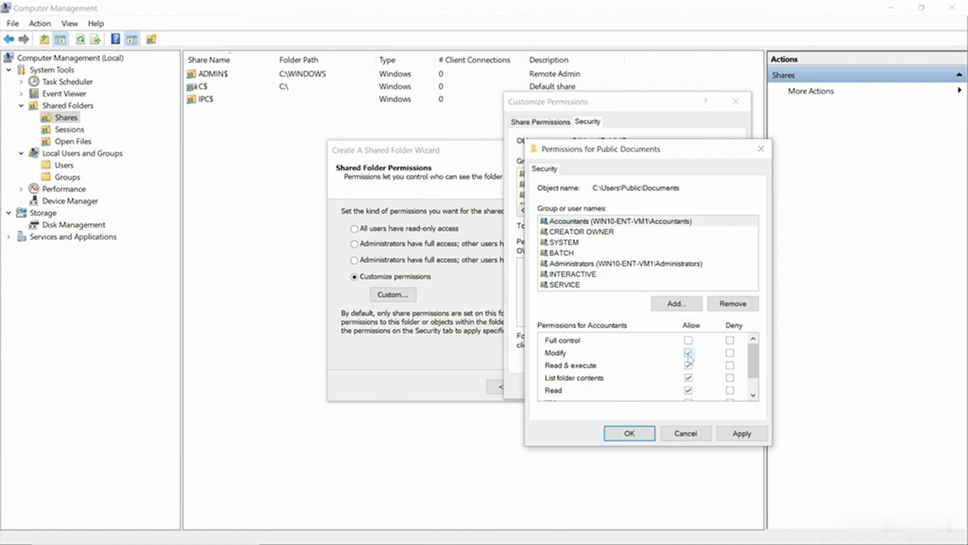
{"action": "left_click", "coordinate": [632, 434]}
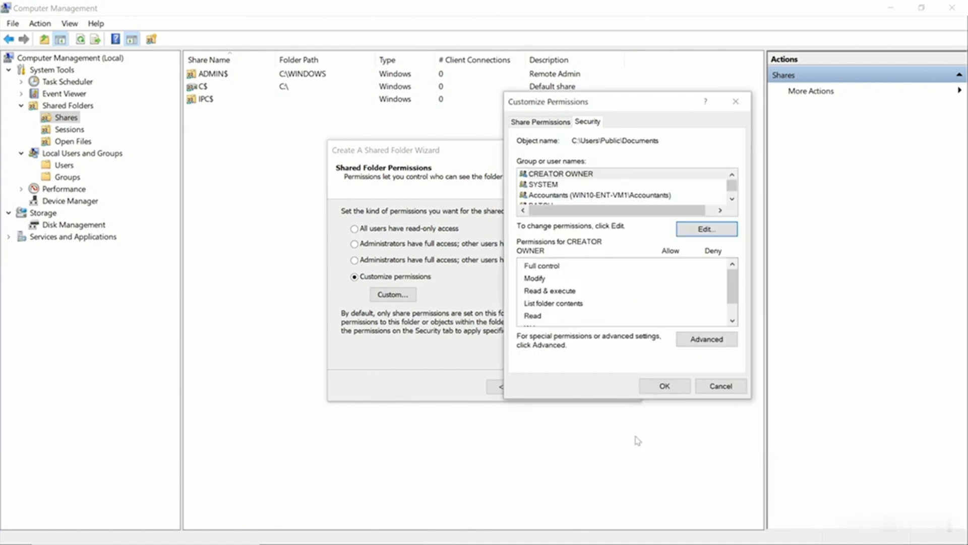
Step: Accept the customized permissions and complete the shared folder wizard to create the share
{"action": "left_click", "coordinate": [665, 386]}
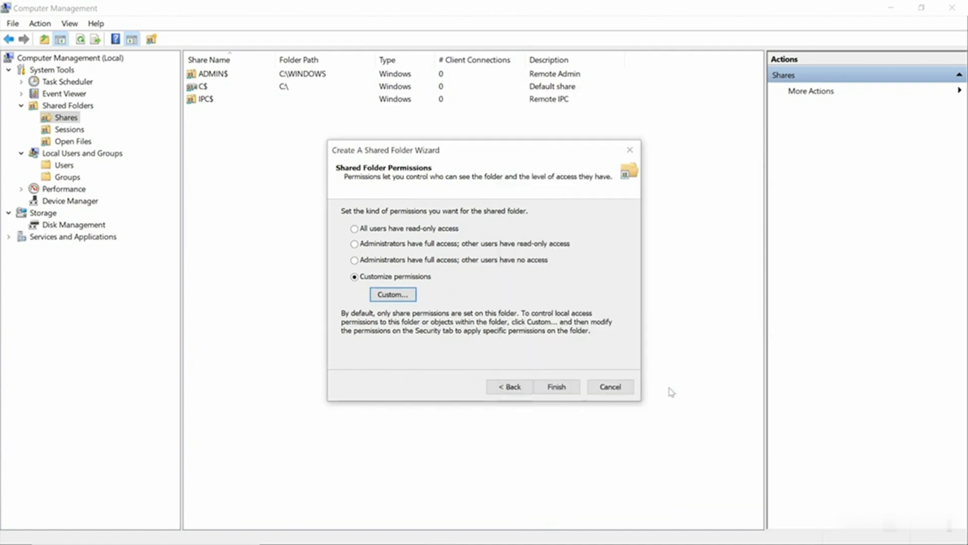
{"action": "left_click", "coordinate": [563, 387]}
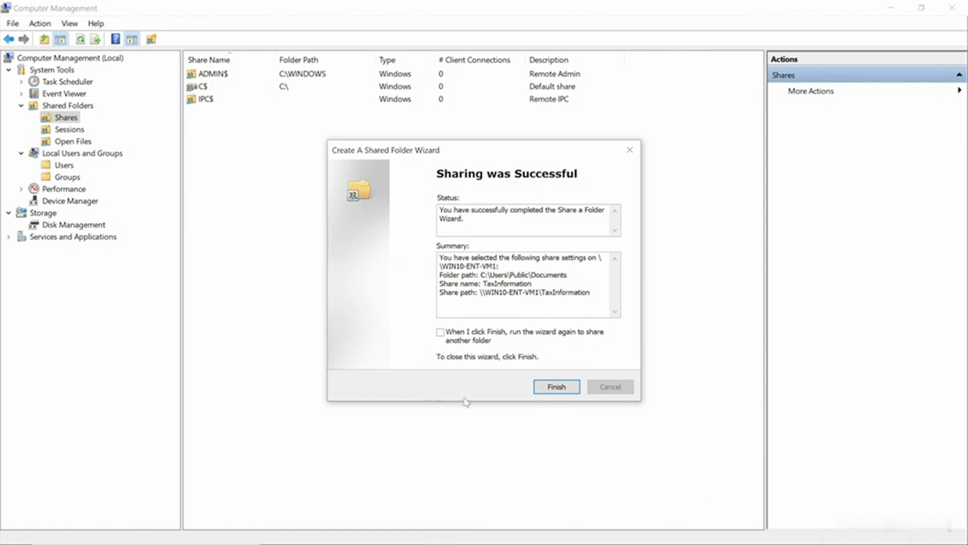
{"action": "left_click", "coordinate": [555, 387]}
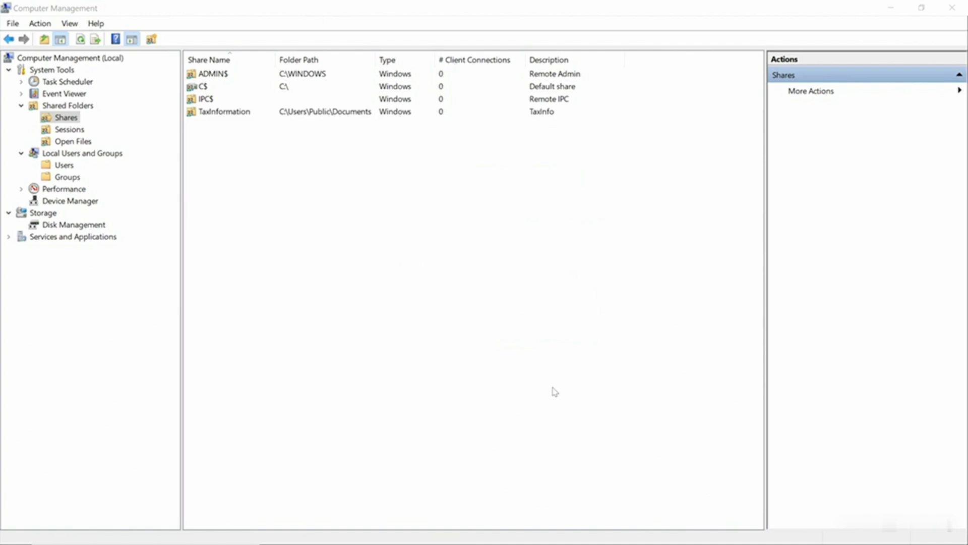
Step: Open the TaxInformation share's properties and review its share permissions and security settings
{"action": "double_click", "coordinate": [244, 113]}
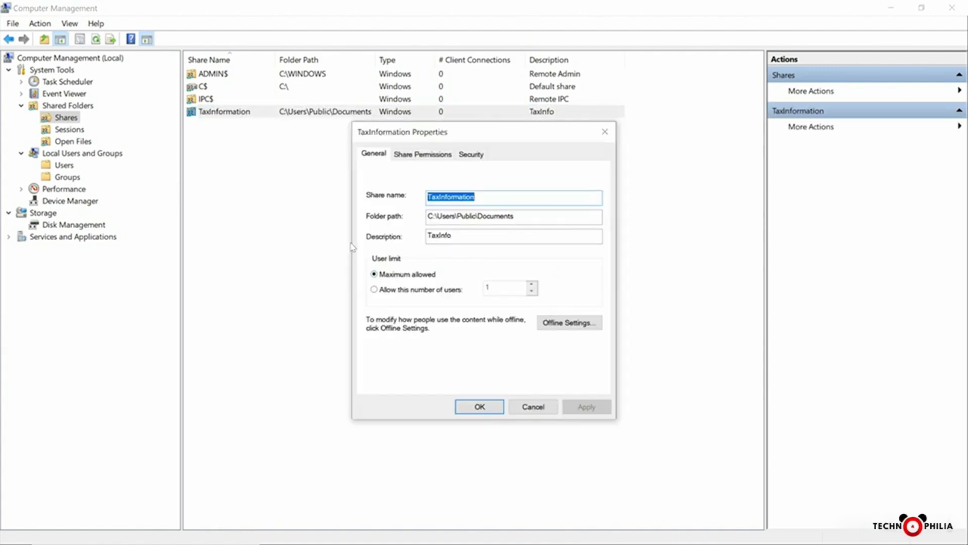
{"action": "left_click", "coordinate": [415, 154]}
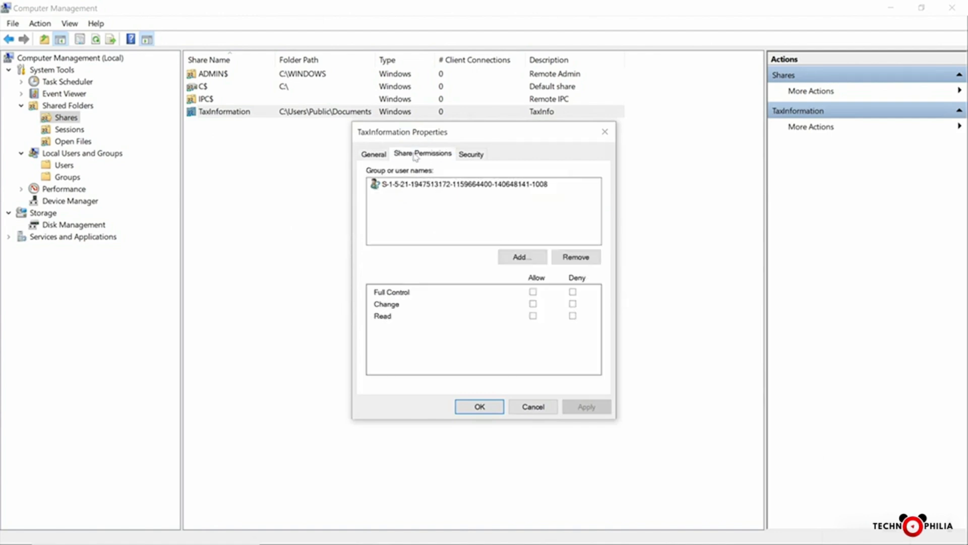
{"action": "left_click", "coordinate": [470, 154]}
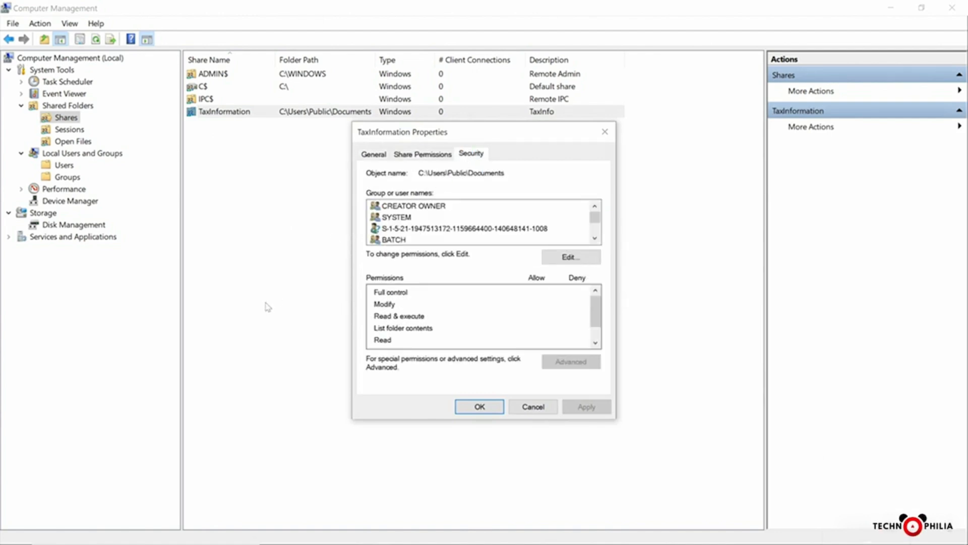